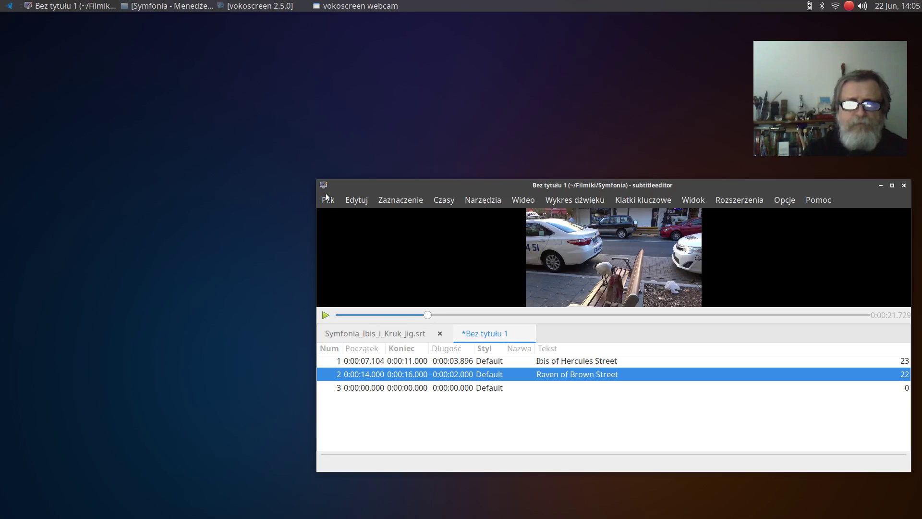
# - Create an empty file named Kruk.txt in the Symfonia folder using the file manager
pyautogui.click(164, 6)
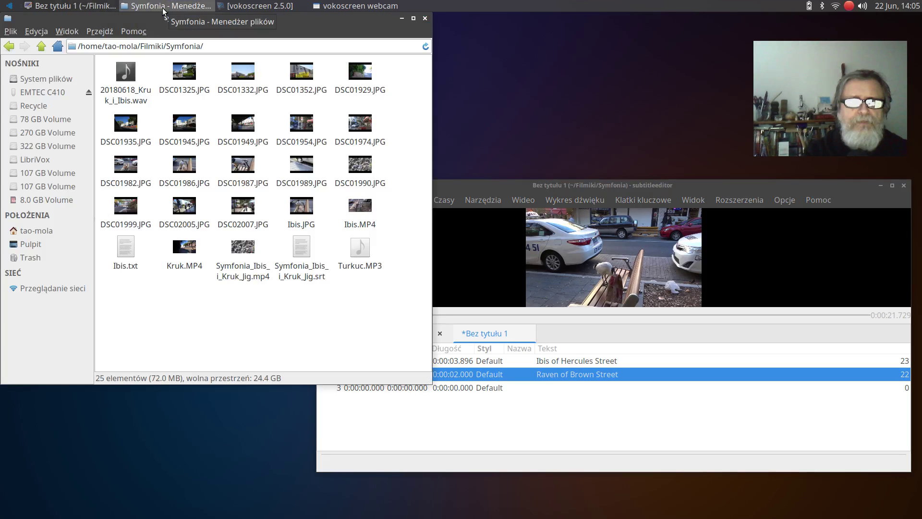
pyautogui.rightClick(155, 314)
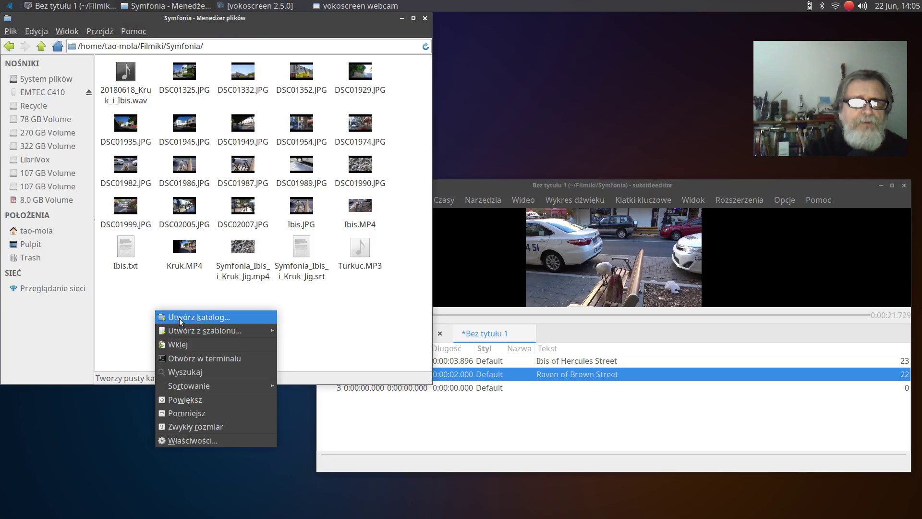
pyautogui.moveTo(216, 327)
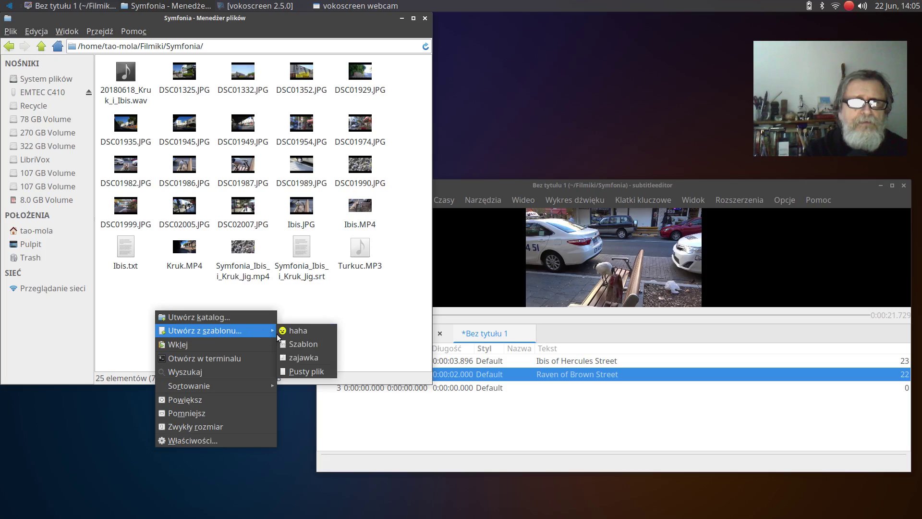
pyautogui.click(313, 373)
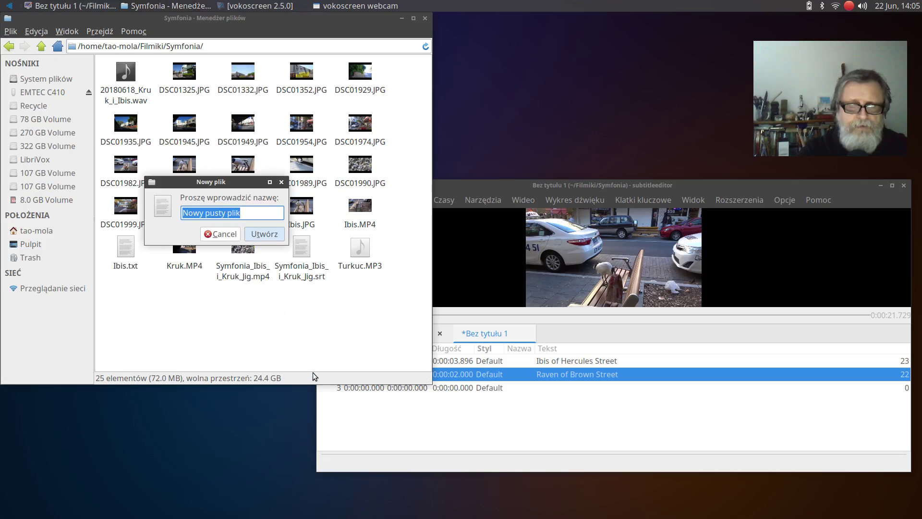
pyautogui.write('Ibis')
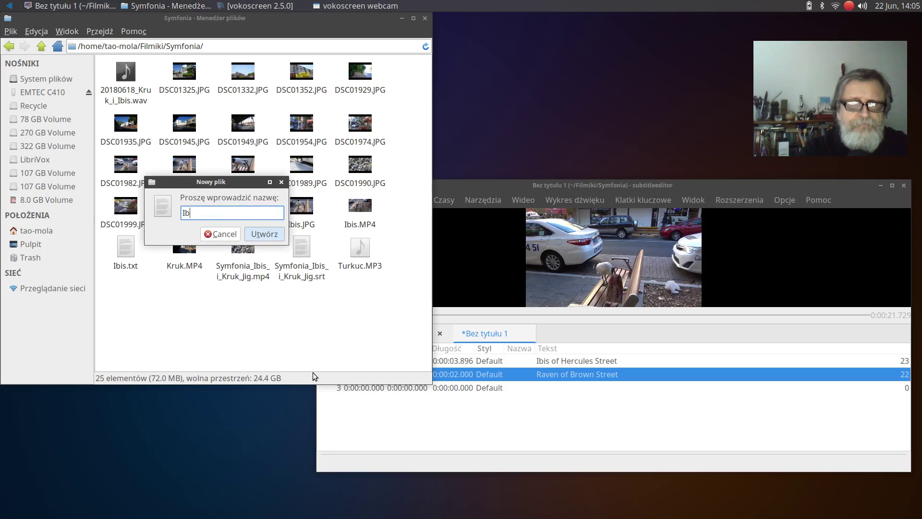
pyautogui.press('BackSpace')
pyautogui.press('BackSpace')
pyautogui.press('BackSpace')
pyautogui.press('BackSpace')
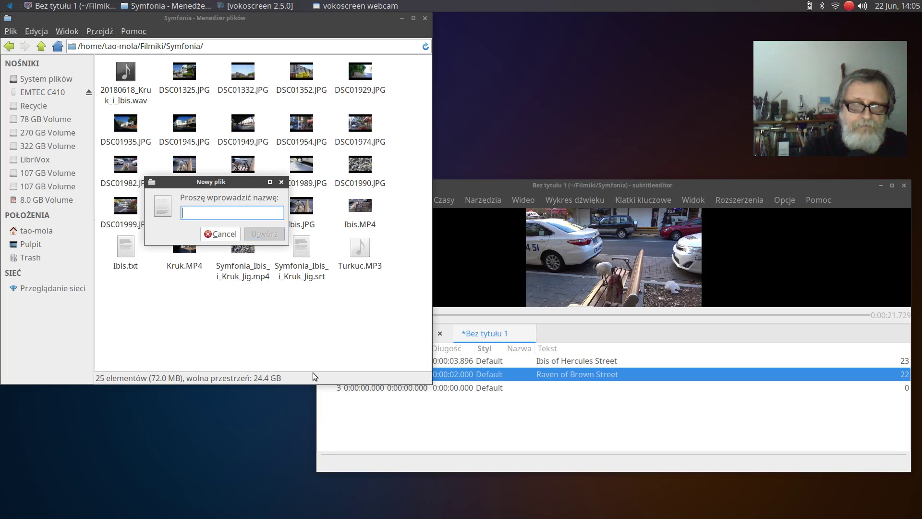
pyautogui.write('Kru')
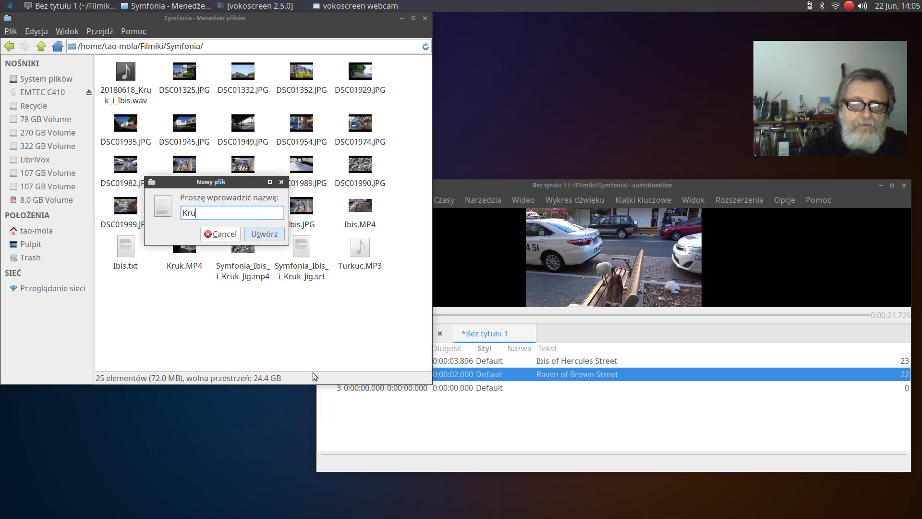
pyautogui.write('k.txt')
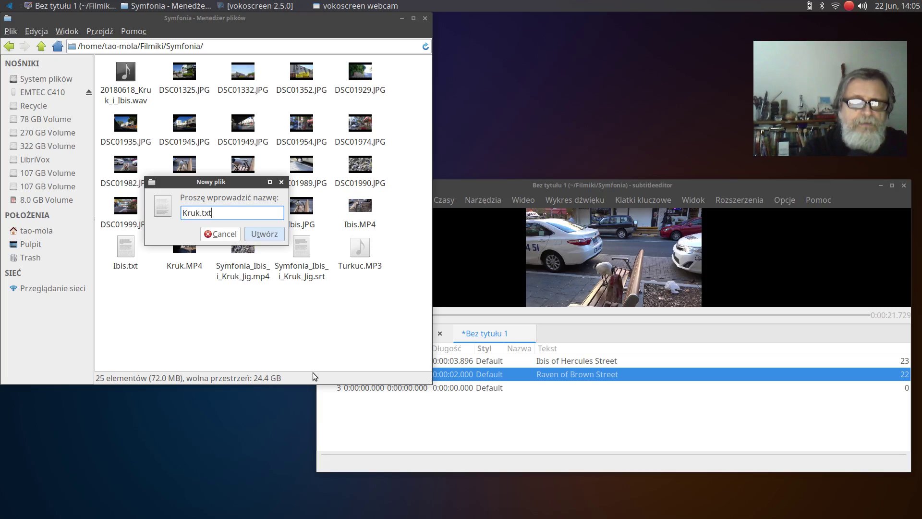
pyautogui.click(263, 236)
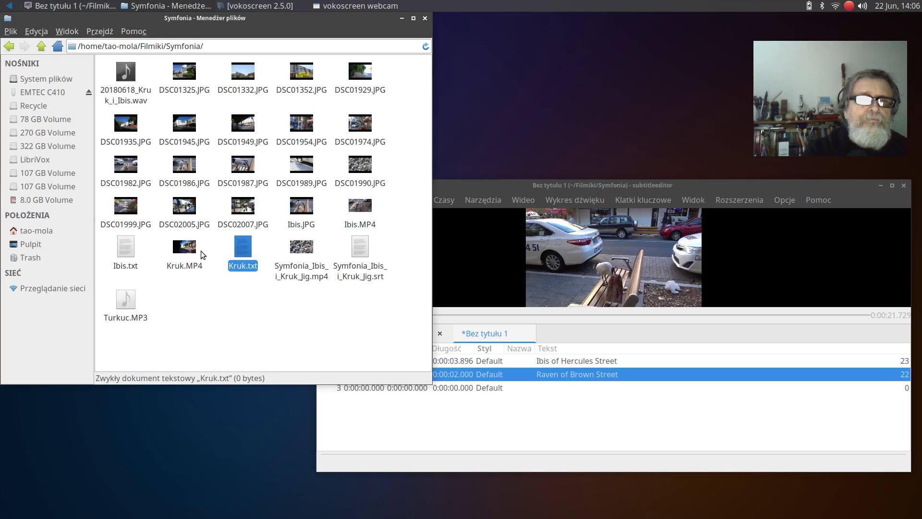
# - Open Kruk.txt in the text editor and write a "Music by" credit with the composer's name, followed by a blank line and "Koniec"
pyautogui.doubleClick(243, 248)
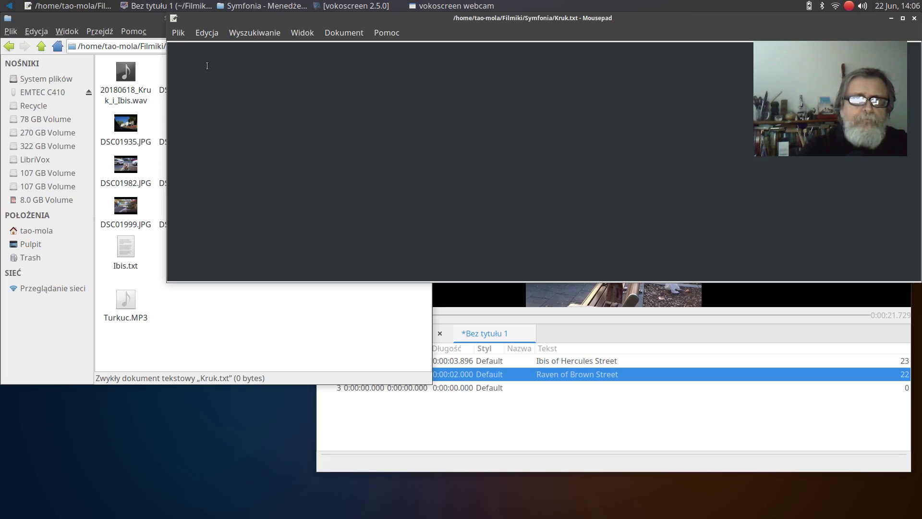
pyautogui.write('Music by')
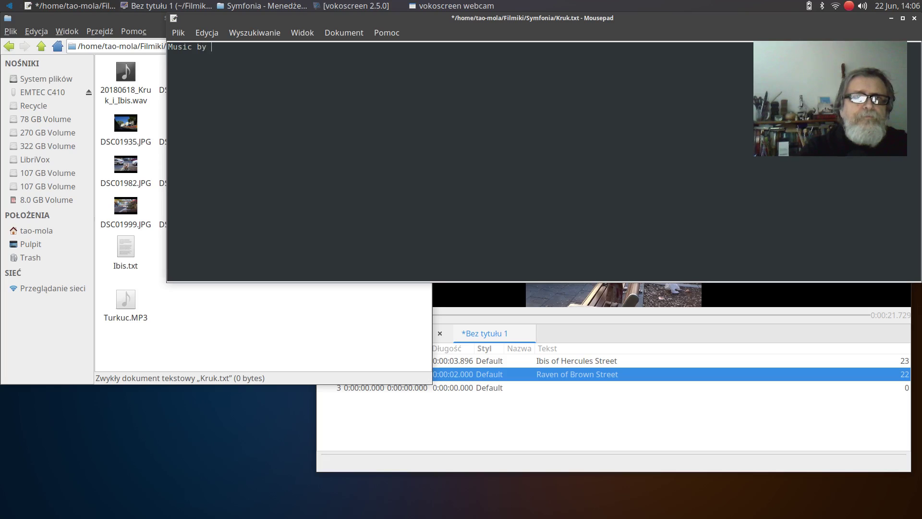
pyautogui.write(' Profesor')
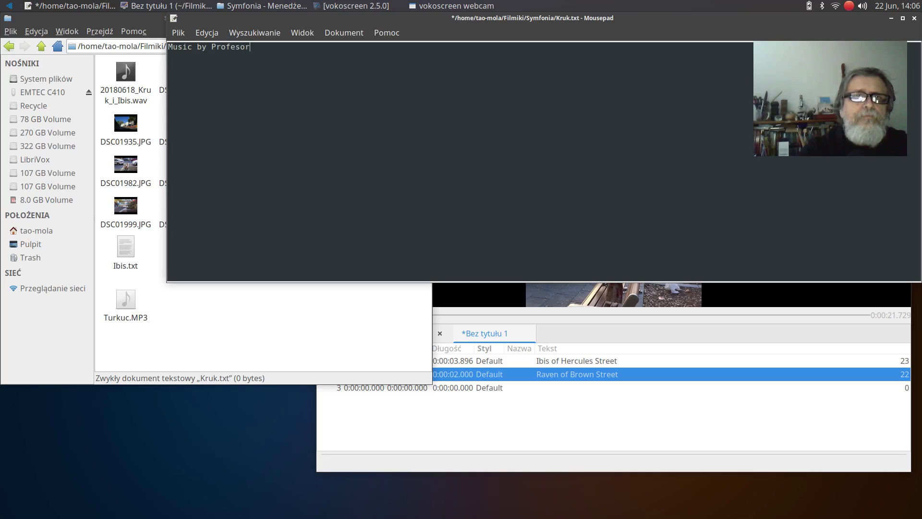
pyautogui.write('-O')
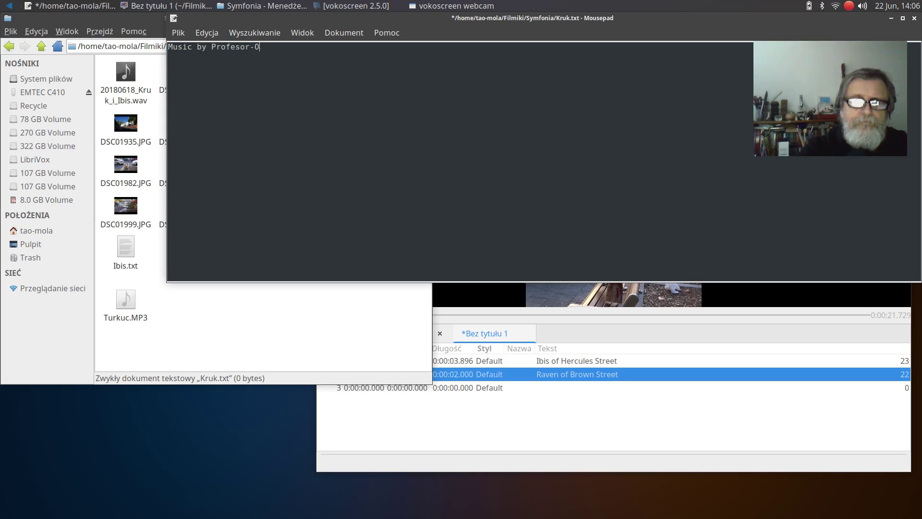
pyautogui.write('key-')
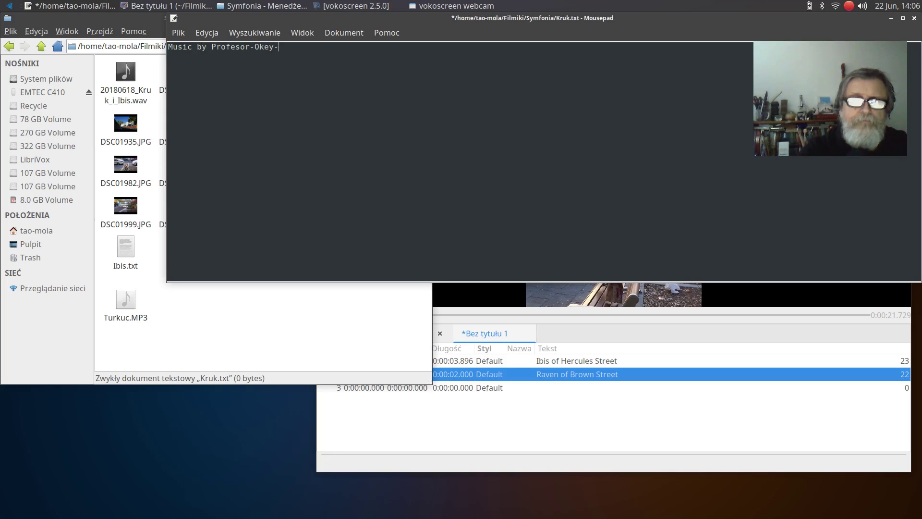
pyautogui.write('Sahibie')
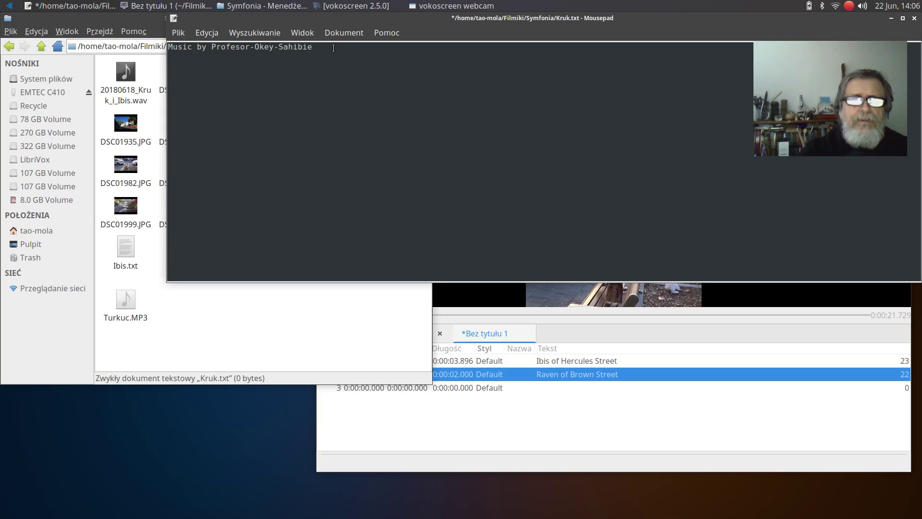
pyautogui.press('Return')
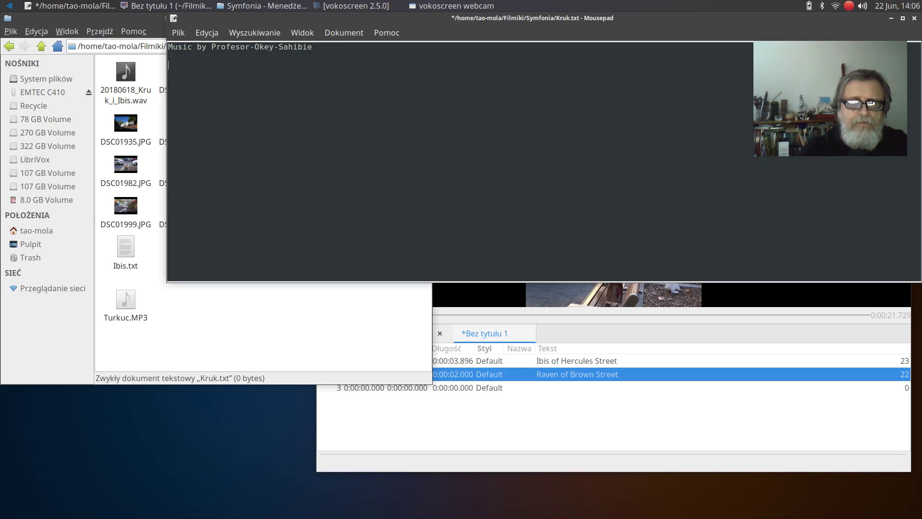
pyautogui.write('Koniec')
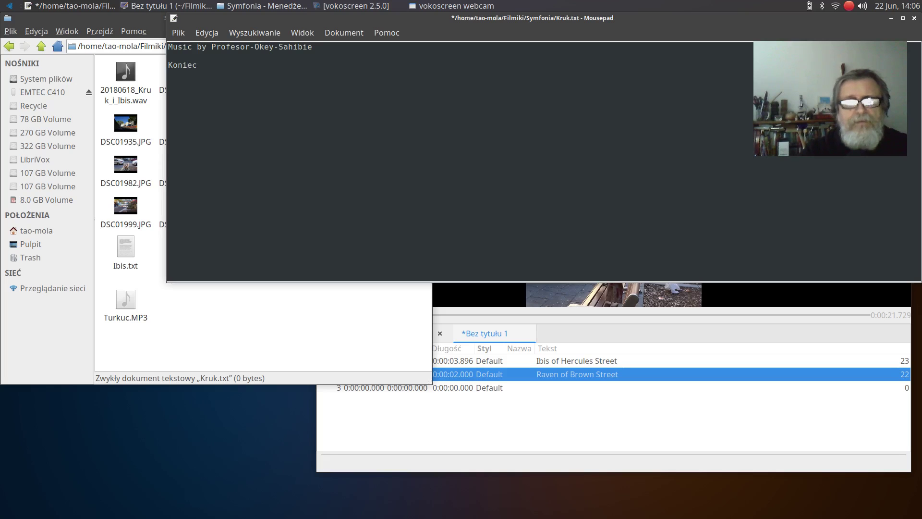
# - Save and close Kruk.txt, and return to the subtitle editor with the file manager minimized
pyautogui.click(176, 36)
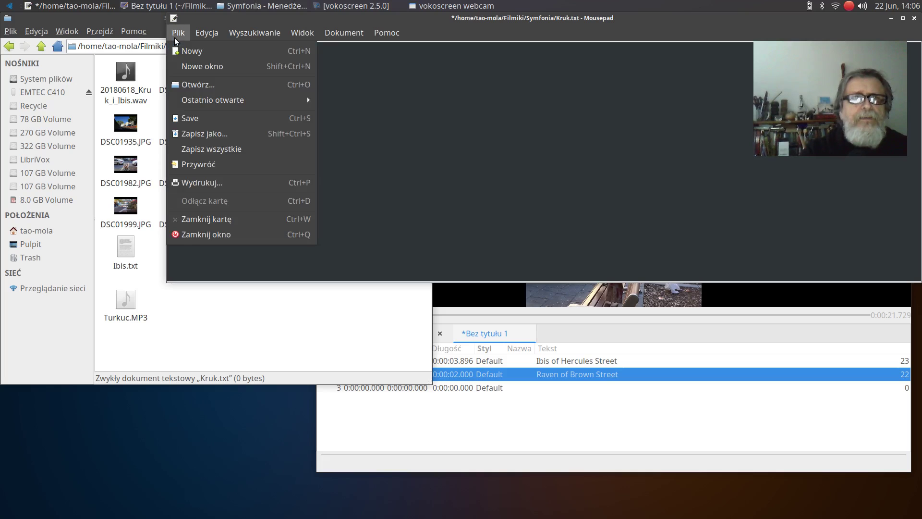
pyautogui.click(197, 121)
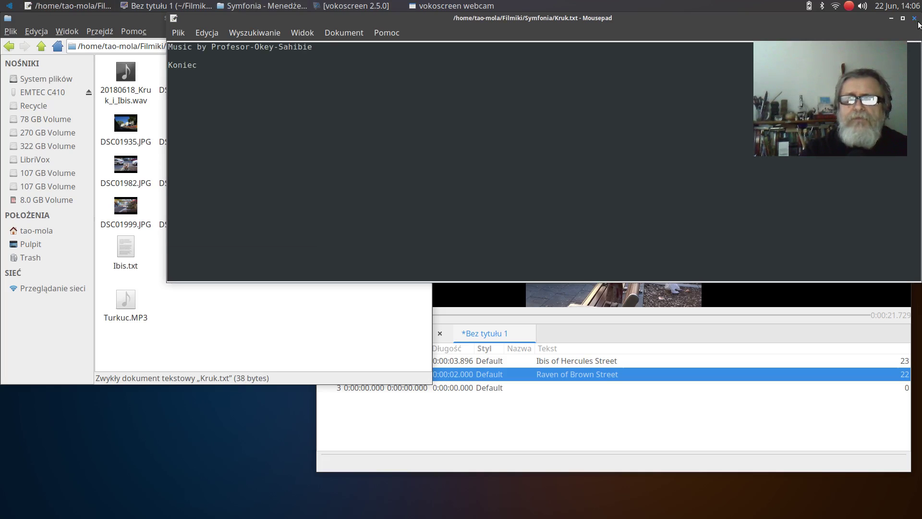
pyautogui.click(915, 18)
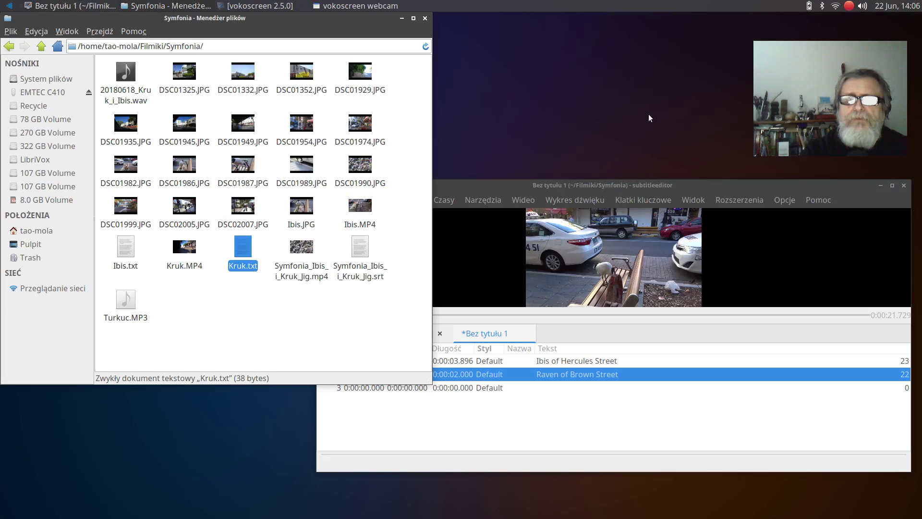
pyautogui.click(590, 182)
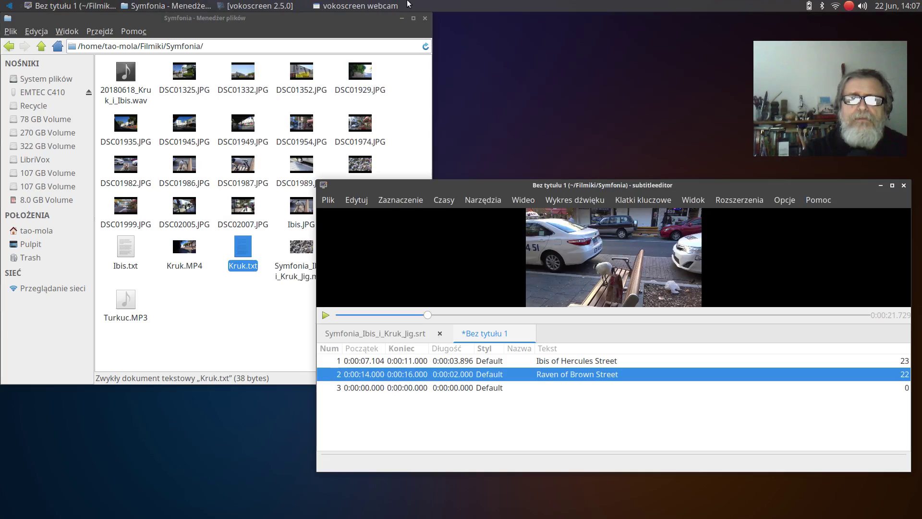
pyautogui.click(401, 18)
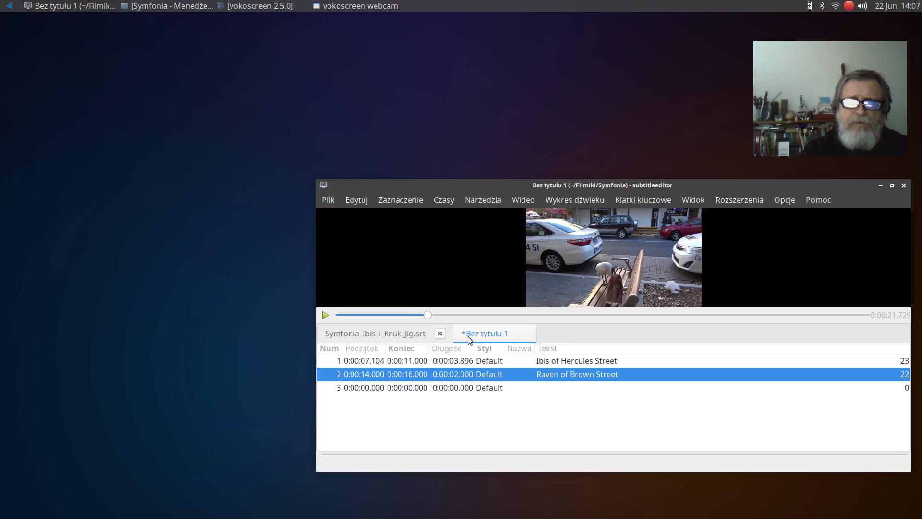
# - Play the video with the untitled subtitle document from near the beginning until past the "Raven of Brown Street" subtitle
pyautogui.click(378, 334)
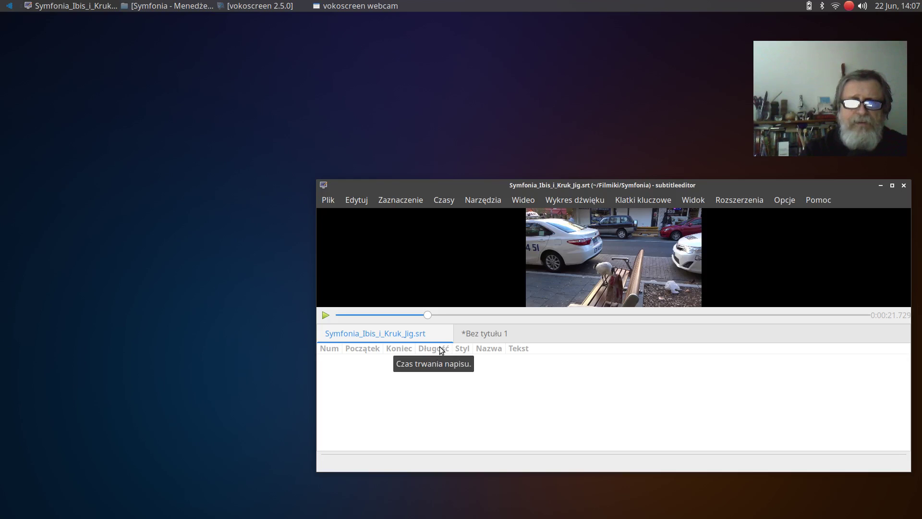
pyautogui.click(479, 333)
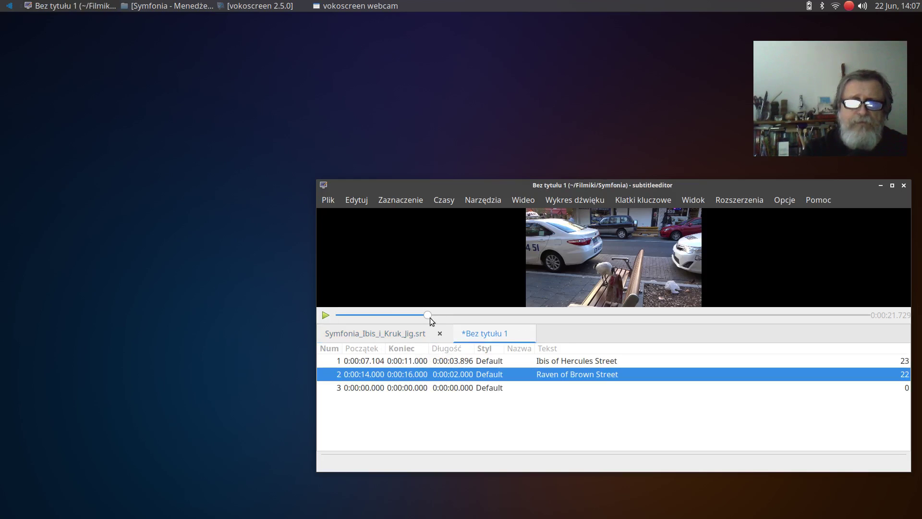
pyautogui.moveTo(428, 317); pyautogui.dragTo(346, 317)
pyautogui.click(325, 314)
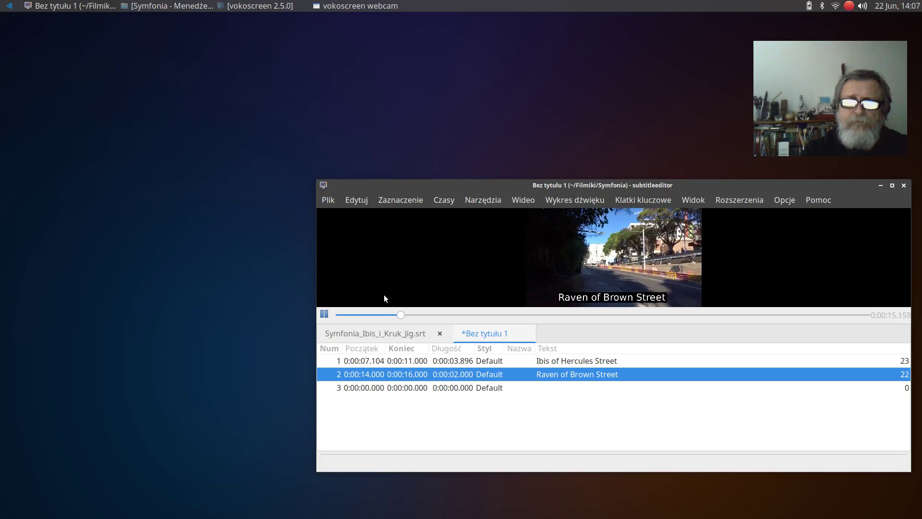
pyautogui.click(325, 316)
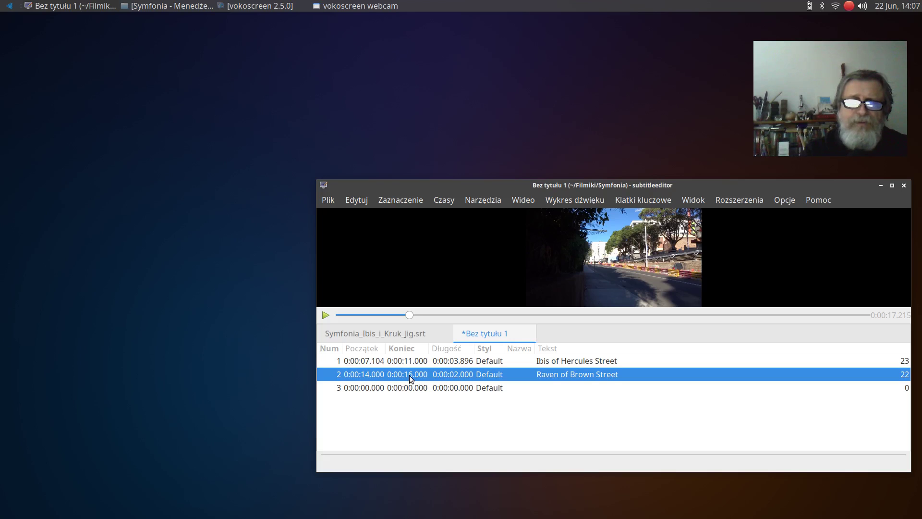
# - Set the start time of the "Raven of Brown Street" subtitle to 0:00:13.000
pyautogui.click(370, 374)
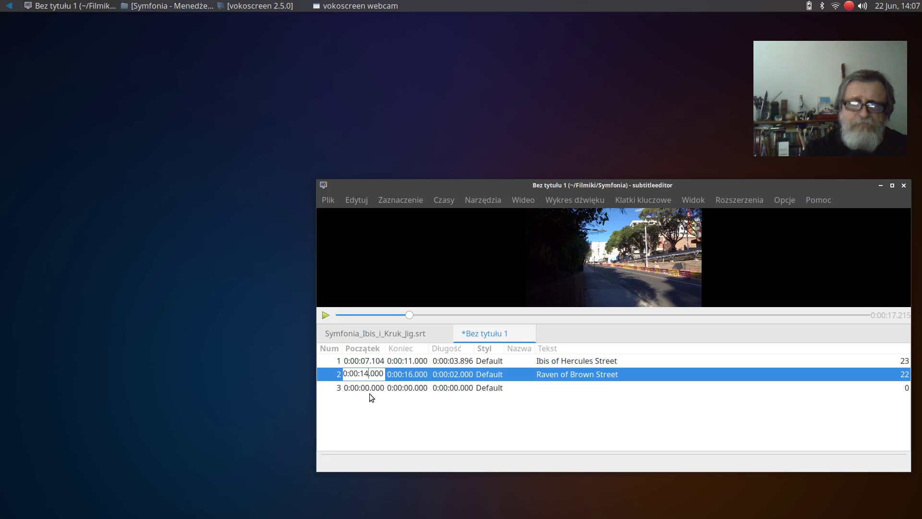
pyautogui.press('BackSpace')
pyautogui.write('3')
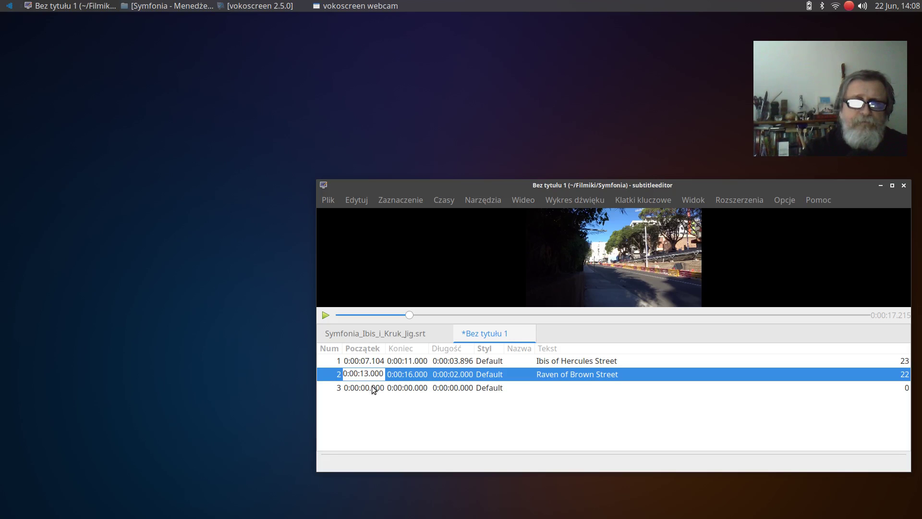
pyautogui.click(373, 388)
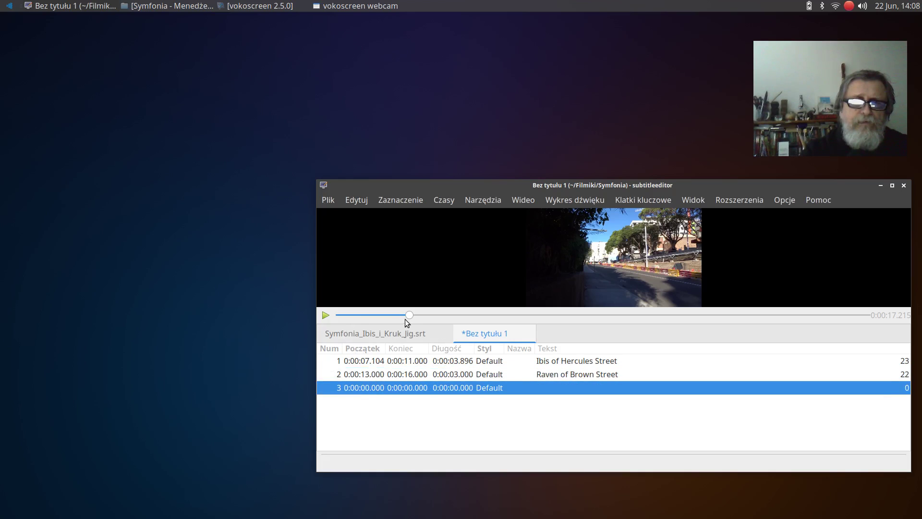
# - Replay the video from about 9 seconds through the "Raven of Brown Street" subtitle, and rewind to about 9 seconds
pyautogui.moveTo(408, 319); pyautogui.dragTo(379, 321)
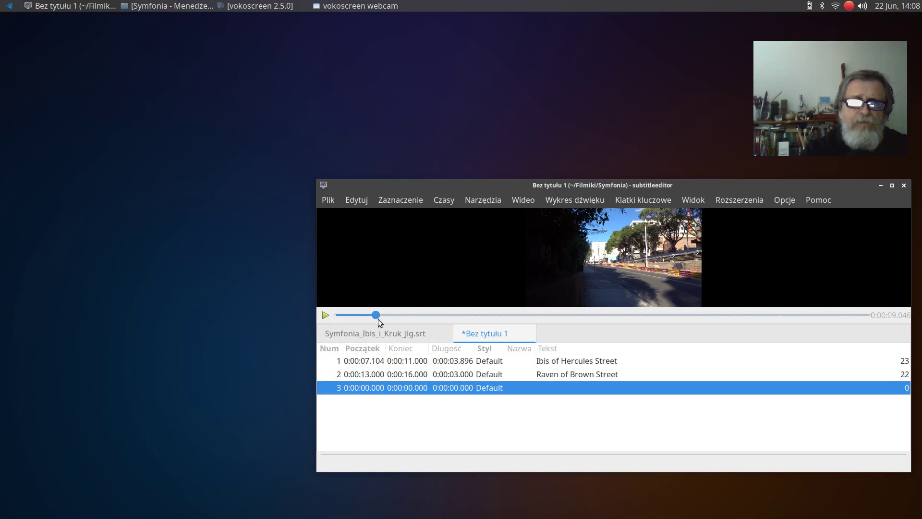
pyautogui.click(323, 316)
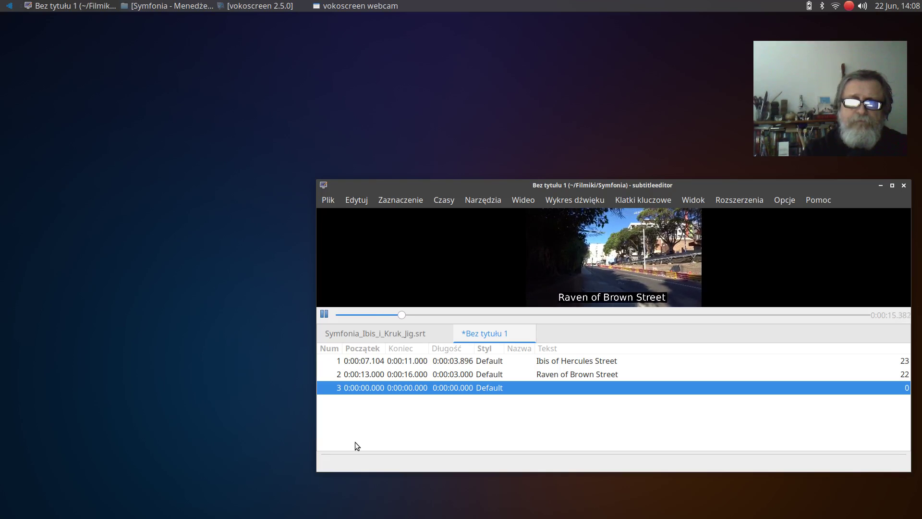
pyautogui.click(324, 314)
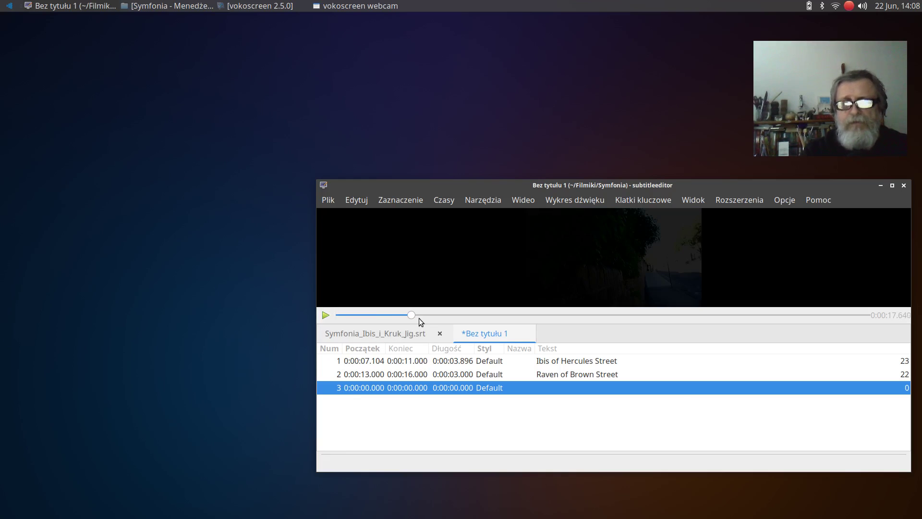
pyautogui.moveTo(412, 316); pyautogui.dragTo(375, 317)
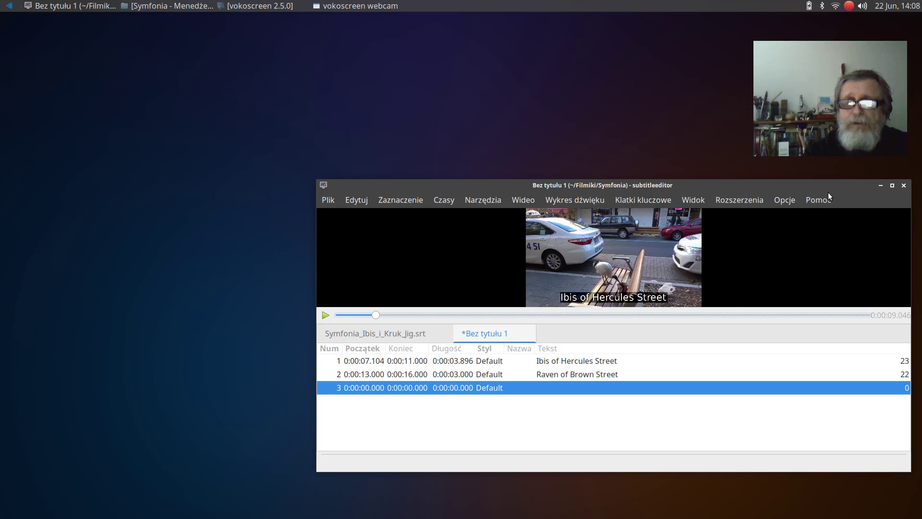
pyautogui.click(851, 6)
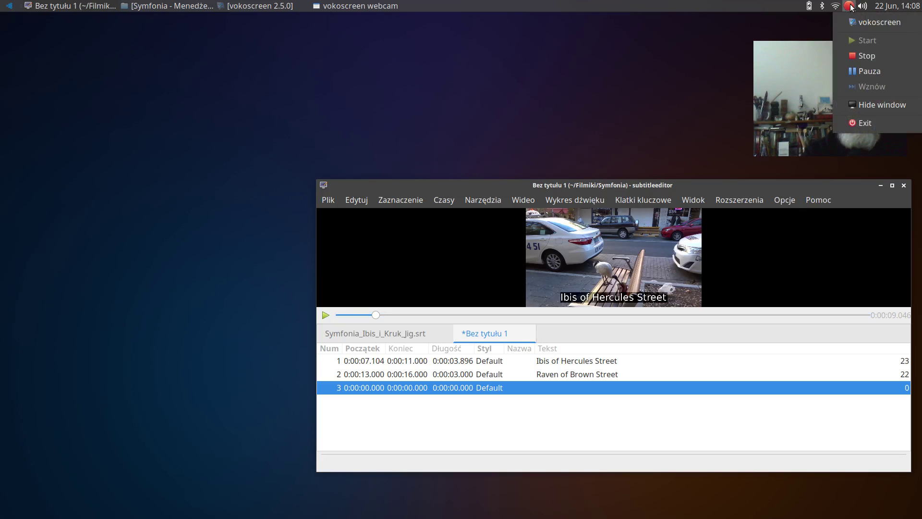